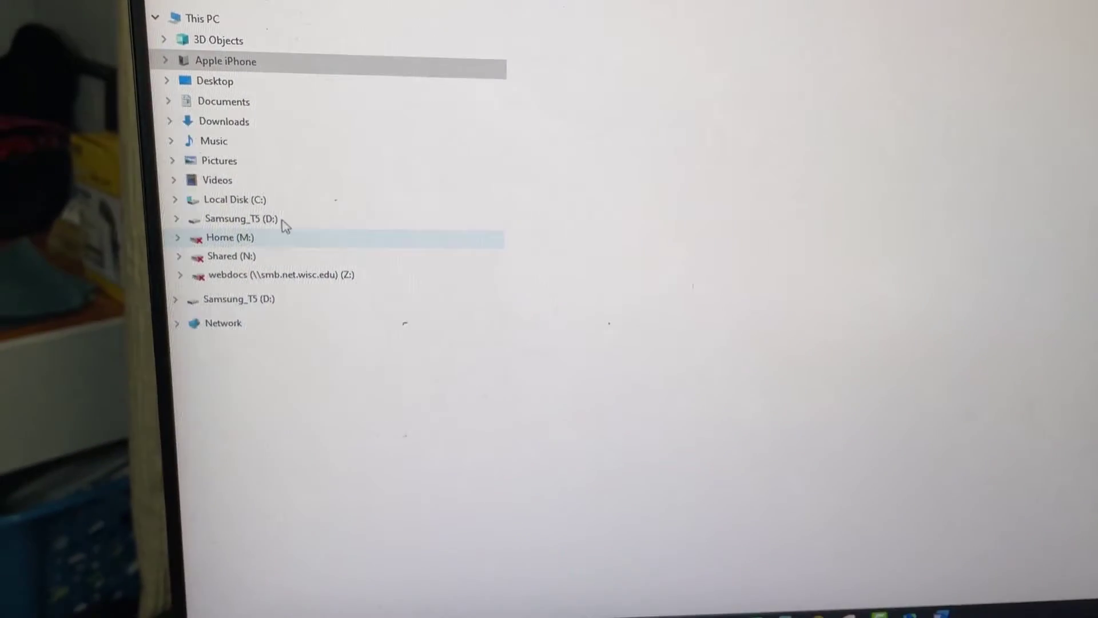
Step: Expand Apple iPhone and open its Internal Storage, which appears empty
left_click(189, 39)
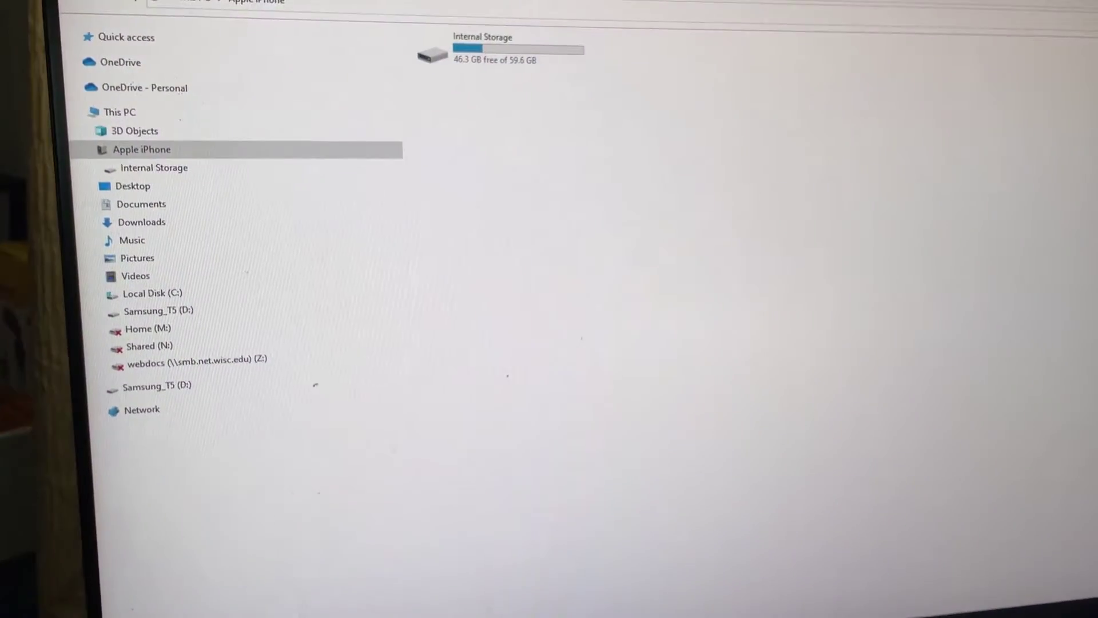
double_click(516, 43)
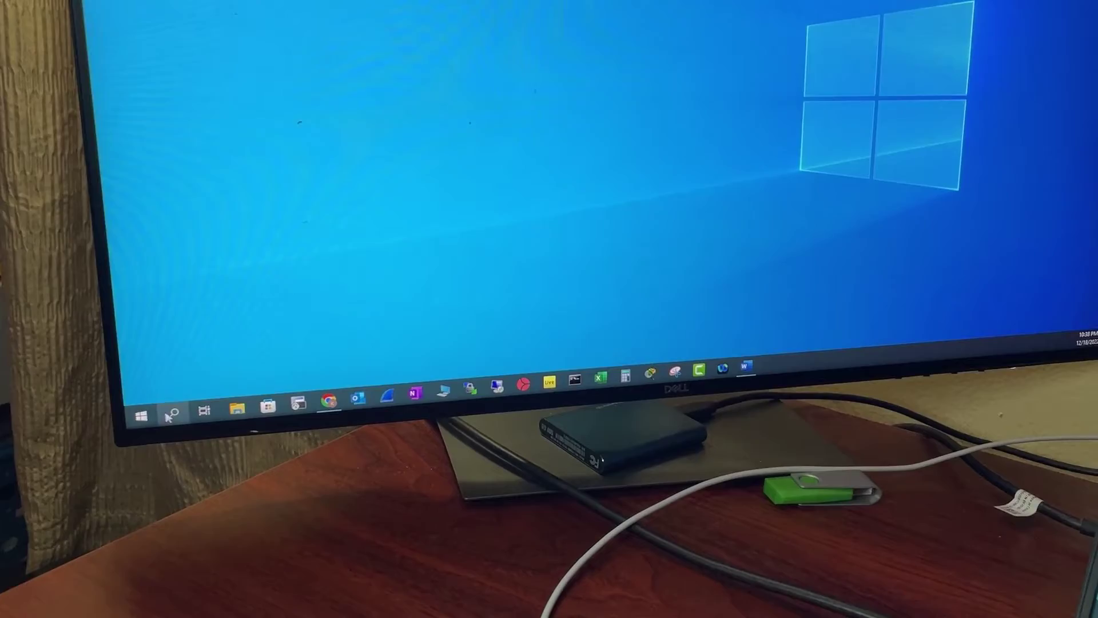
Step: Search for and launch iTunes, dismissing the Welcome screen with No Thanks
left_click(170, 408)
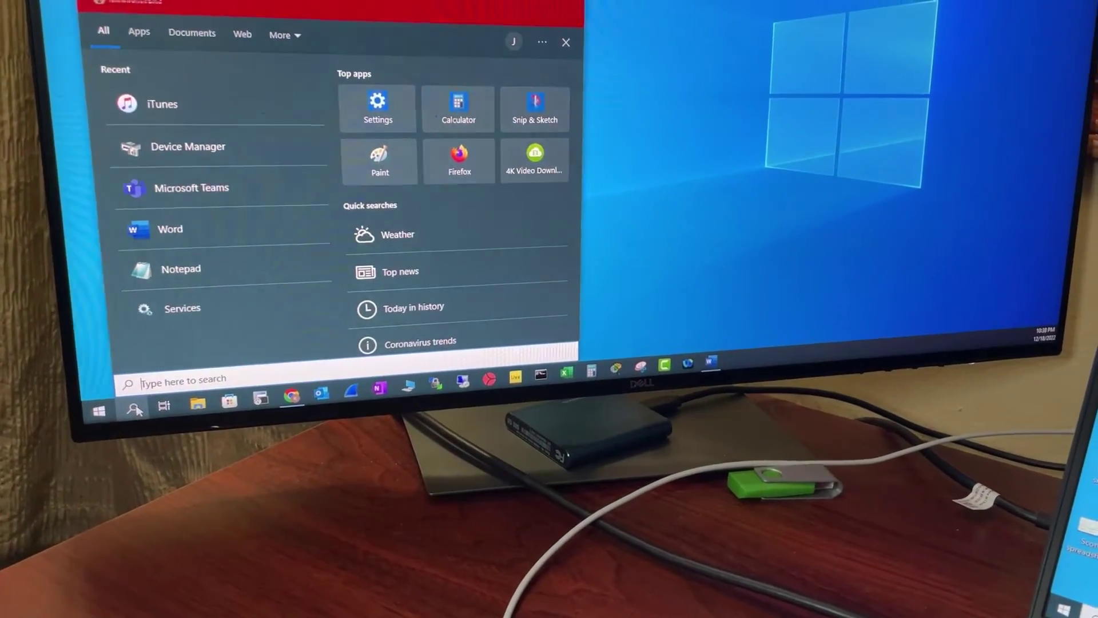
type("itu")
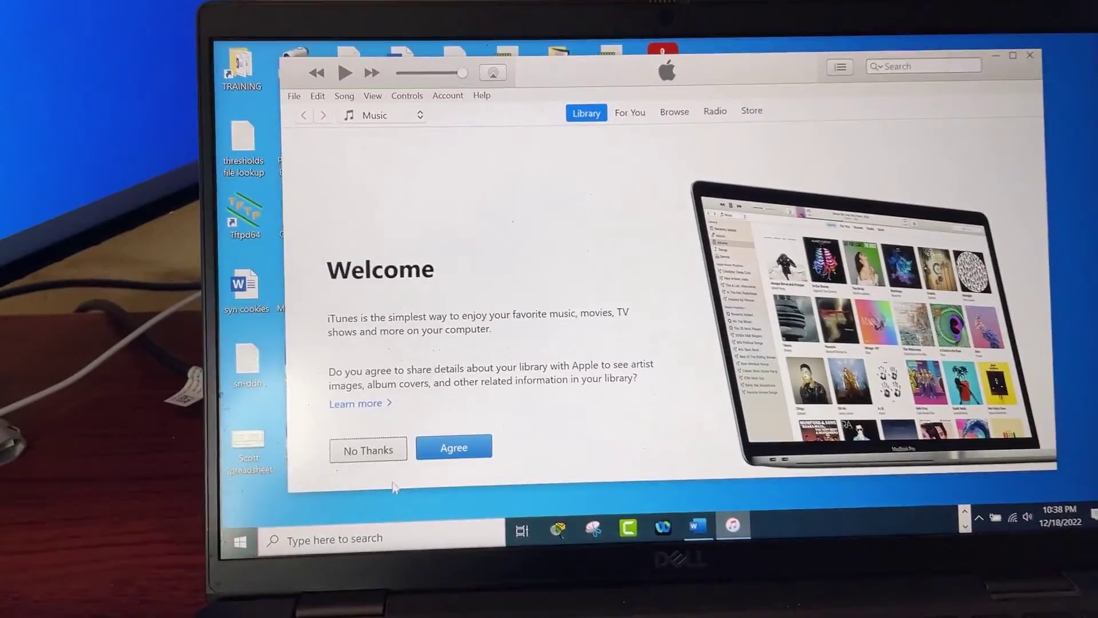
left_click(463, 459)
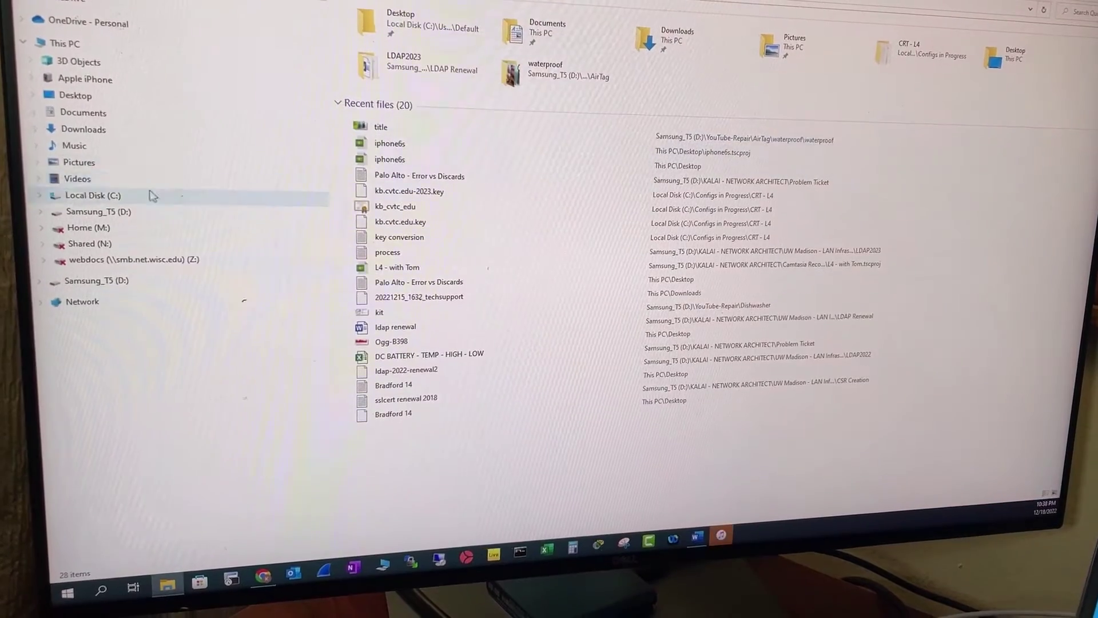
Step: Browse Apple iPhone > Internal Storage > DCIM and open folder 202212_
left_click(85, 79)
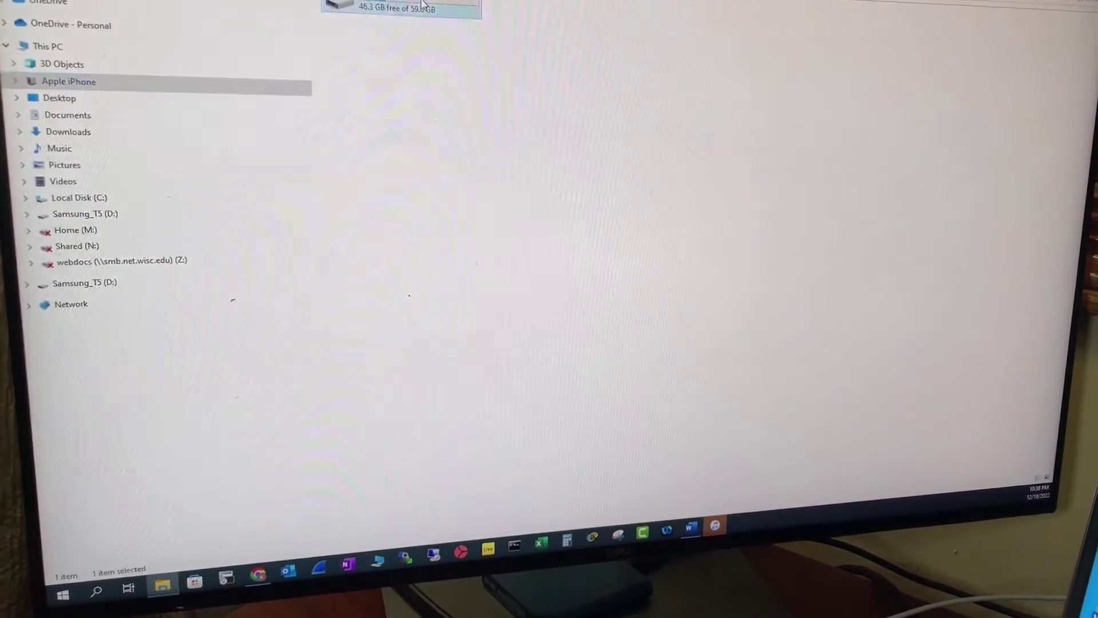
double_click(429, 5)
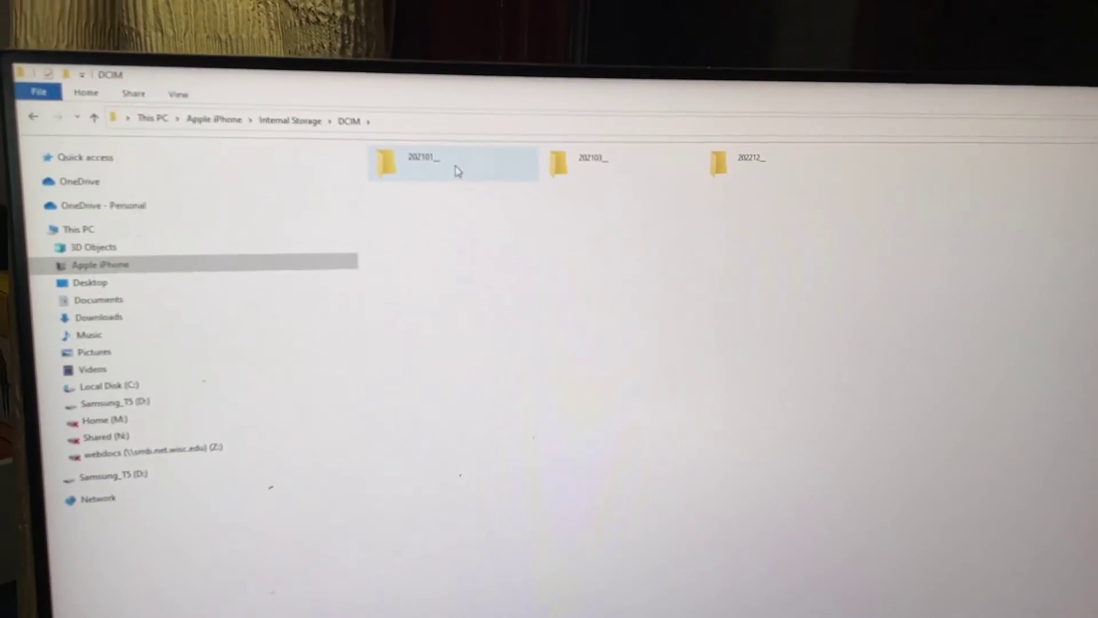
double_click(708, 125)
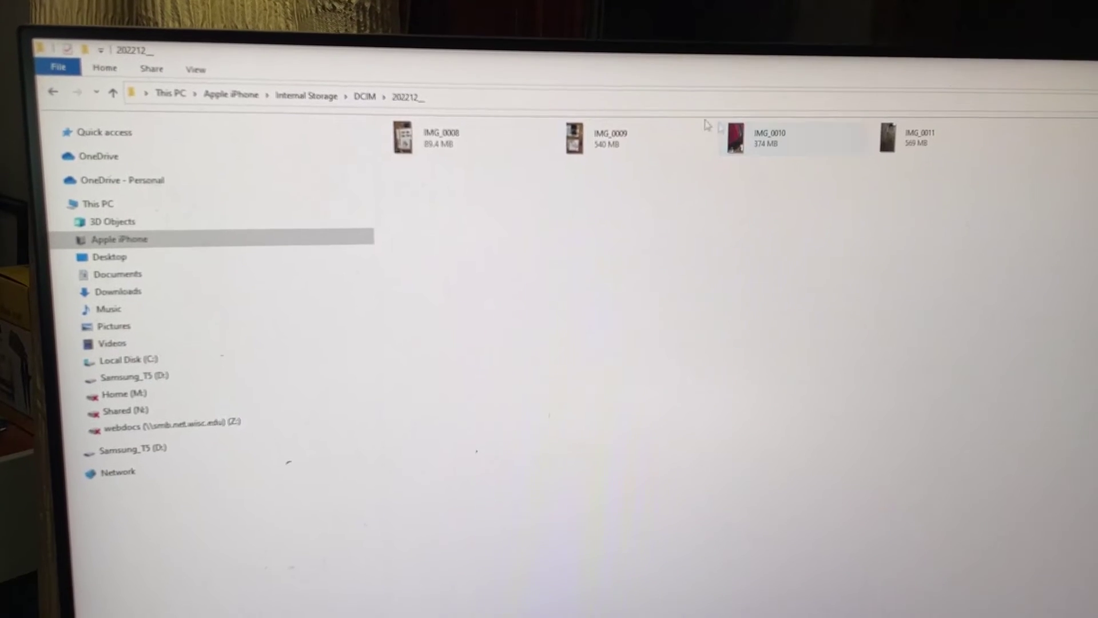